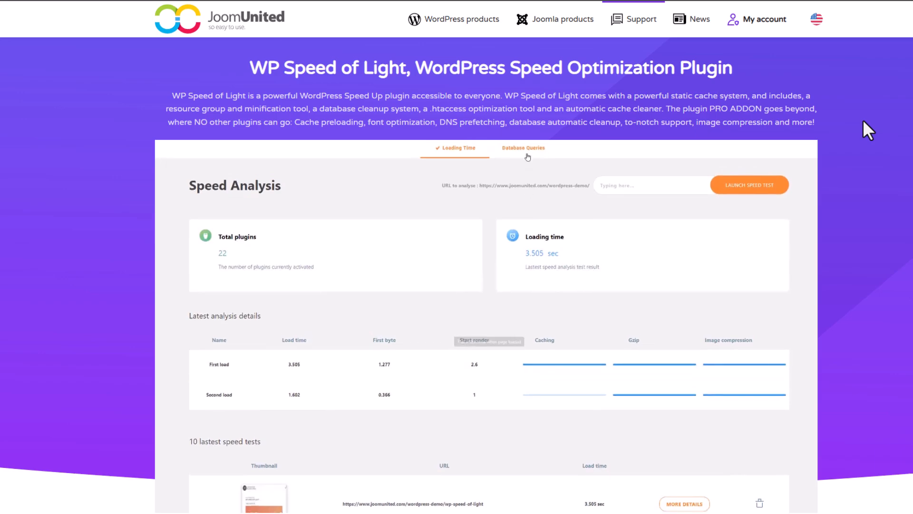
Step: Review the WP Speed of Light product page, covering the global speed optimization overview and the WordPress and browser caching section
{"action": "scroll", "coordinate": [864, 122], "scroll_direction": "down", "scroll_amount": 15}
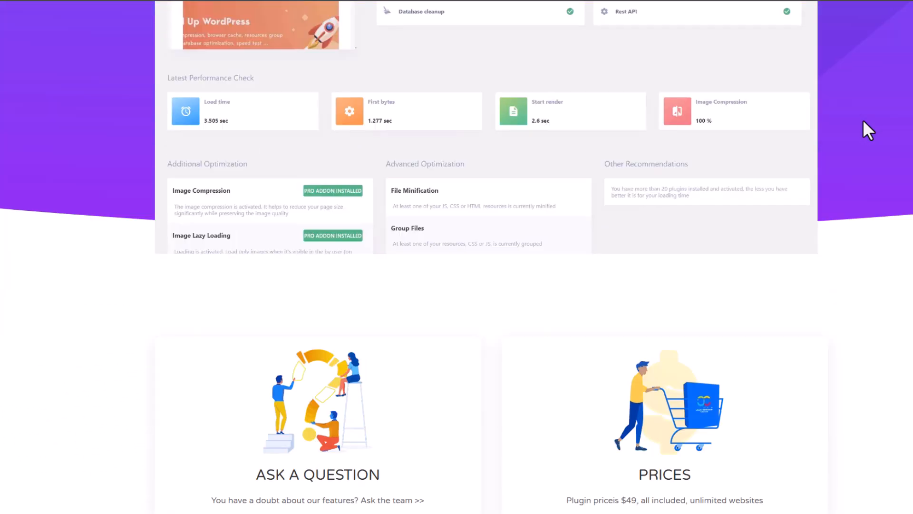
{"action": "scroll", "coordinate": [873, 171], "scroll_direction": "down", "scroll_amount": 1}
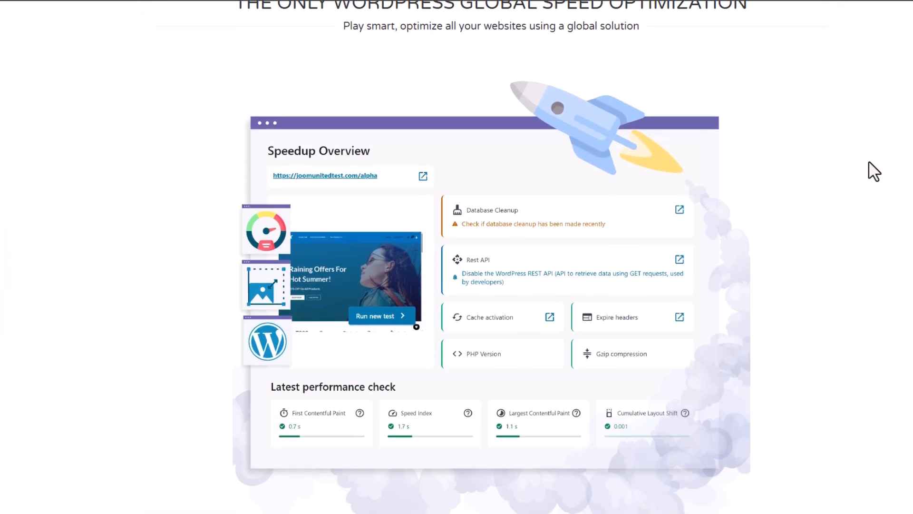
{"action": "scroll", "coordinate": [873, 174], "scroll_direction": "up", "scroll_amount": 1}
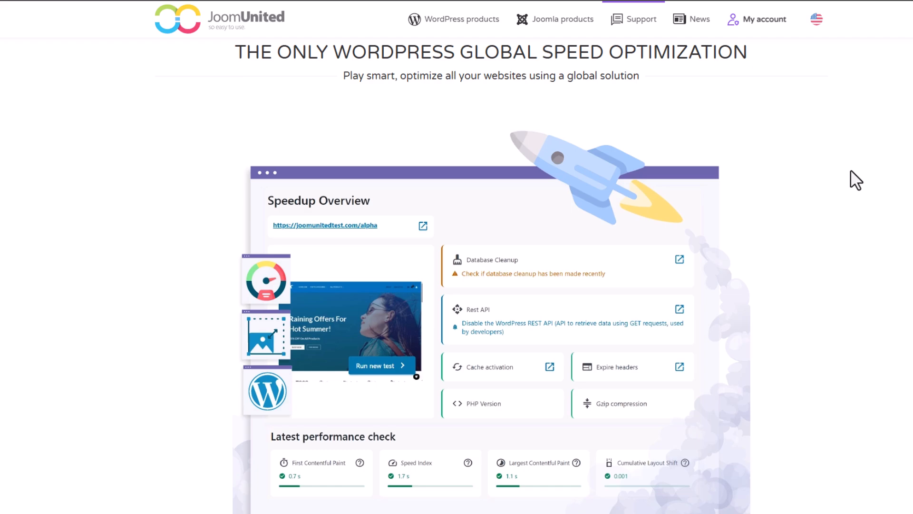
{"action": "scroll", "coordinate": [856, 180], "scroll_direction": "down", "scroll_amount": 1}
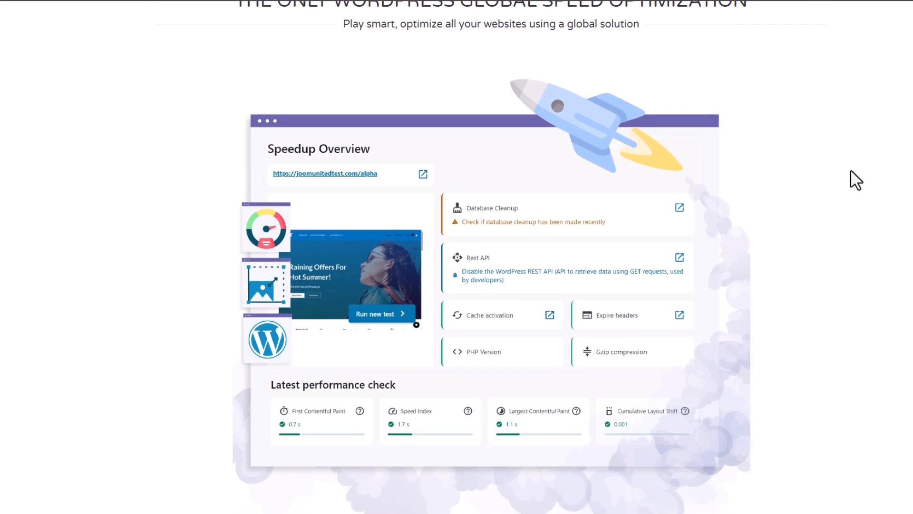
{"action": "scroll", "coordinate": [856, 180], "scroll_direction": "down", "scroll_amount": 12}
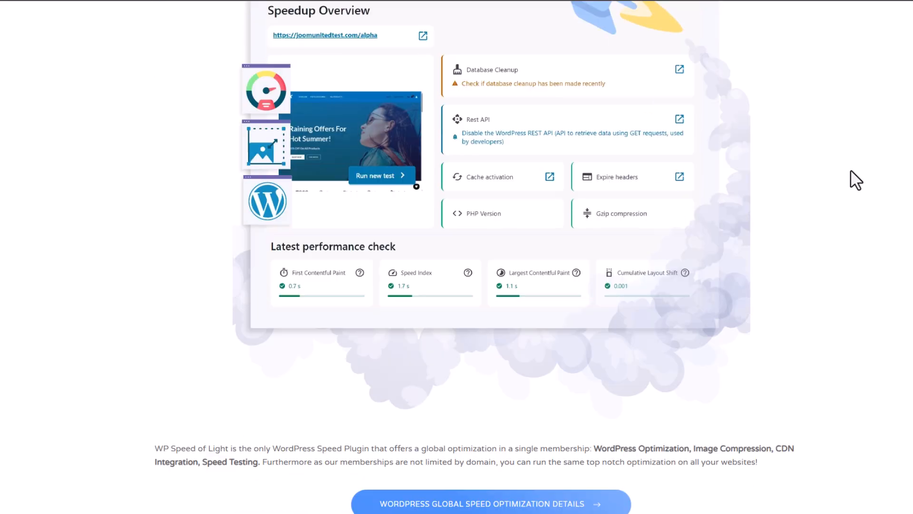
{"action": "scroll", "coordinate": [856, 180], "scroll_direction": "down", "scroll_amount": 1}
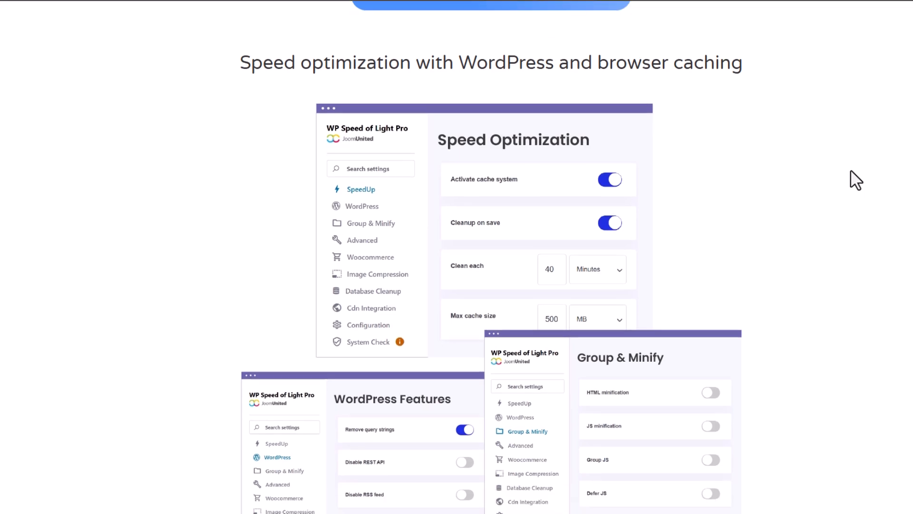
{"action": "scroll", "coordinate": [856, 180], "scroll_direction": "up", "scroll_amount": 3}
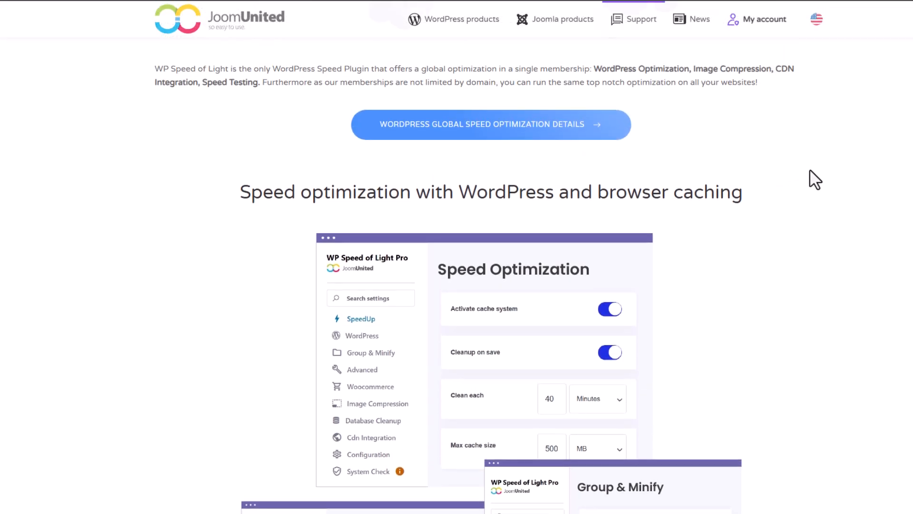
{"action": "scroll", "coordinate": [807, 183], "scroll_direction": "down", "scroll_amount": 1}
{"action": "scroll", "coordinate": [807, 184], "scroll_direction": "down", "scroll_amount": 12}
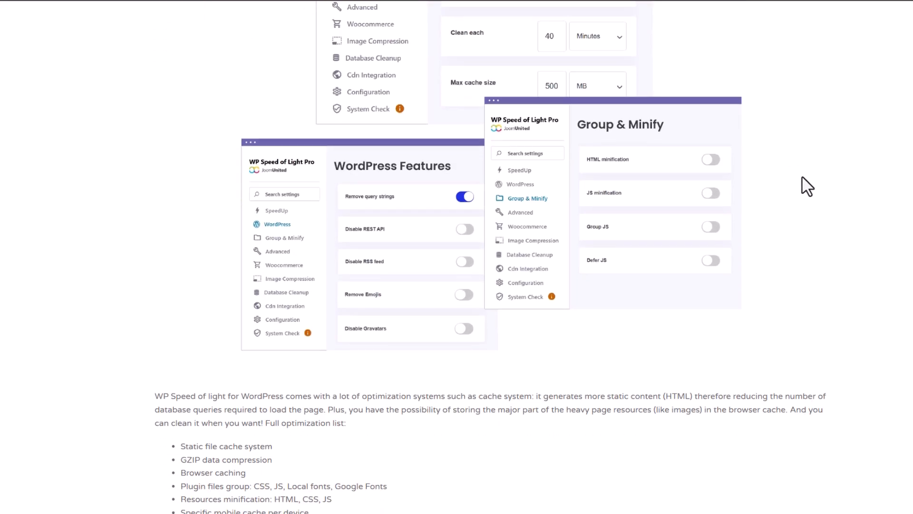
Step: Read the product page sections on speed testing, database cleanup, CDN, image compression, lazy loading, cache preloading, mobile cache and WooCommerce
{"action": "scroll", "coordinate": [808, 187], "scroll_direction": "down", "scroll_amount": 5}
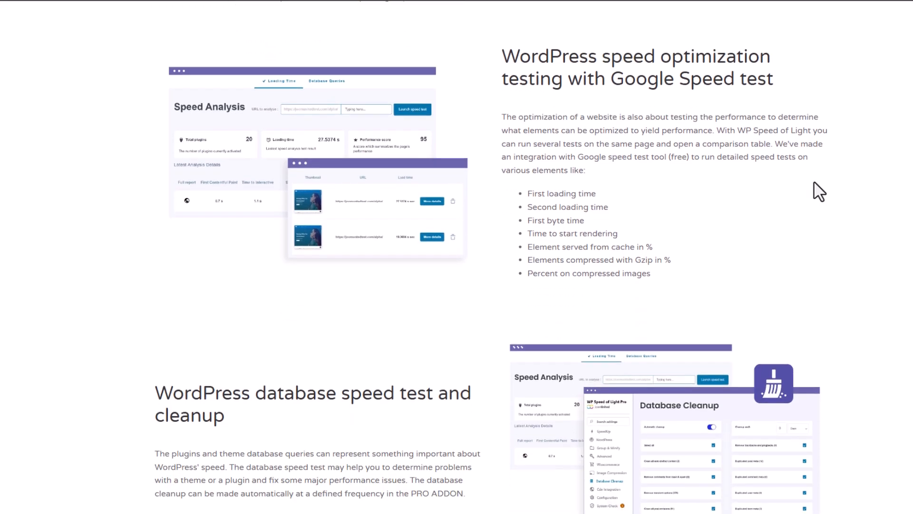
{"action": "scroll", "coordinate": [824, 193], "scroll_direction": "up", "scroll_amount": 1}
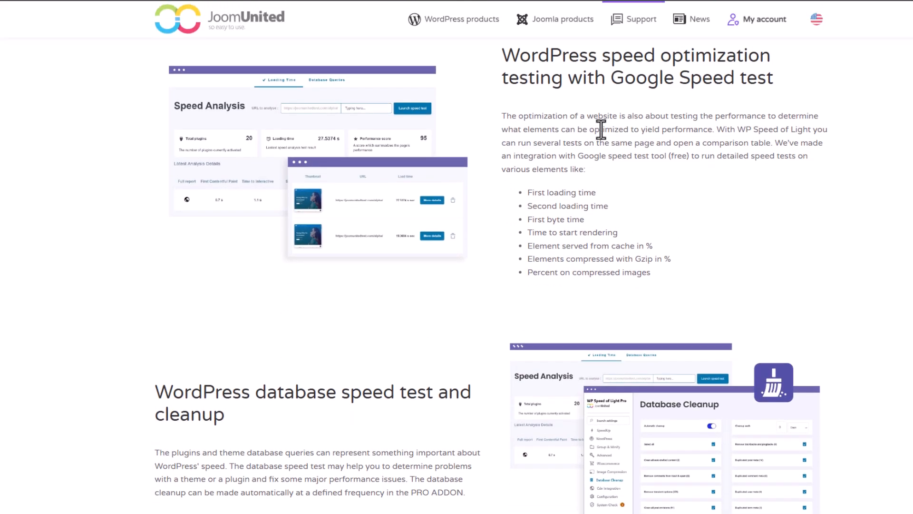
{"action": "scroll", "coordinate": [709, 223], "scroll_direction": "down", "scroll_amount": 11}
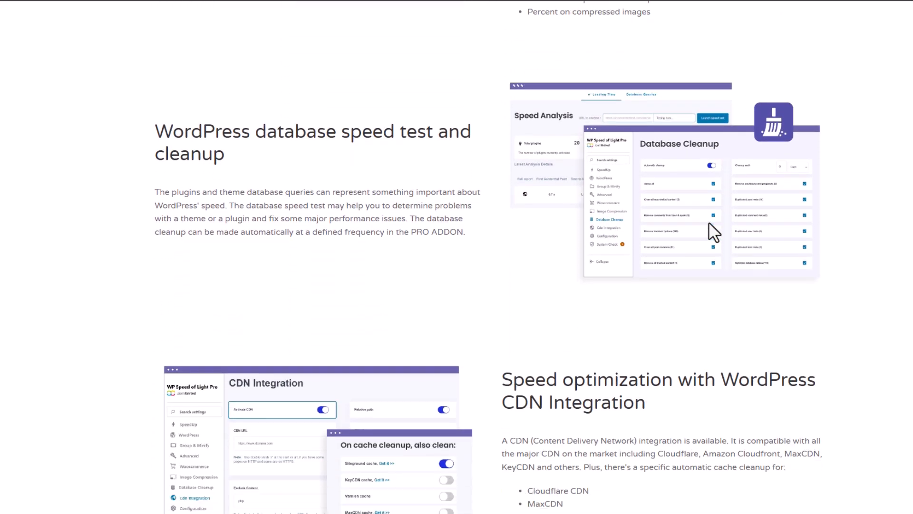
{"action": "scroll", "coordinate": [747, 232], "scroll_direction": "down", "scroll_amount": 1}
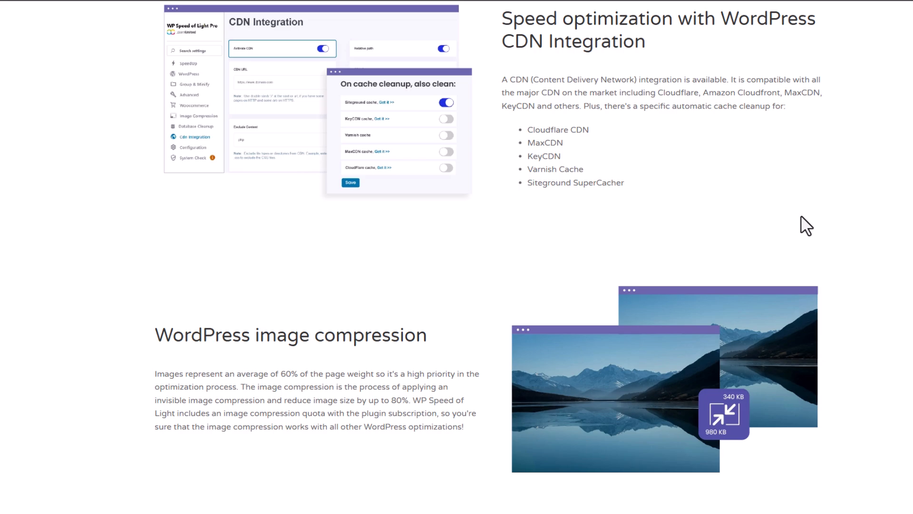
{"action": "scroll", "coordinate": [807, 225], "scroll_direction": "down", "scroll_amount": 9}
{"action": "scroll", "coordinate": [799, 238], "scroll_direction": "down", "scroll_amount": 2}
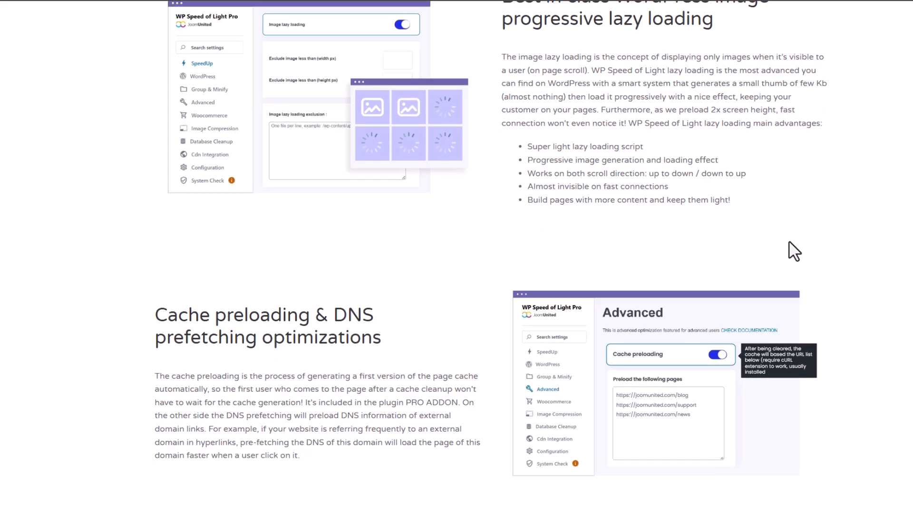
{"action": "scroll", "coordinate": [789, 248], "scroll_direction": "down", "scroll_amount": 5}
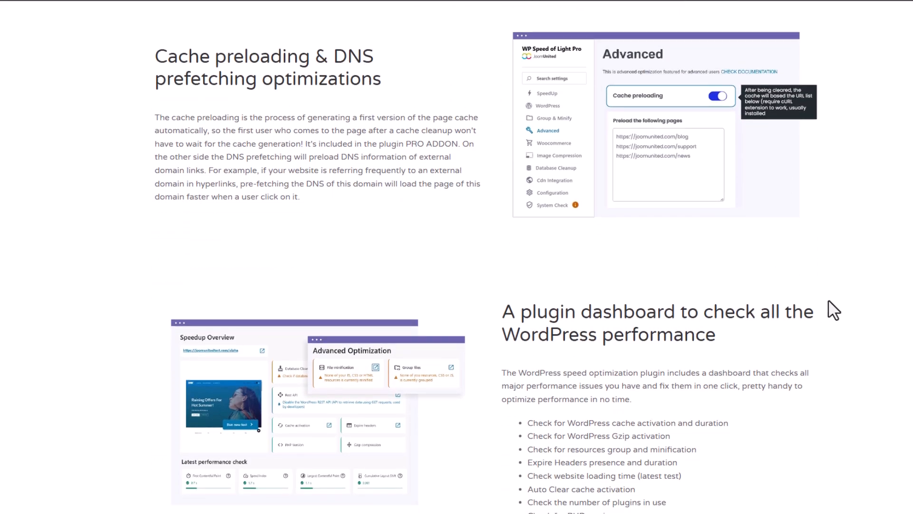
{"action": "scroll", "coordinate": [833, 310], "scroll_direction": "down", "scroll_amount": 10}
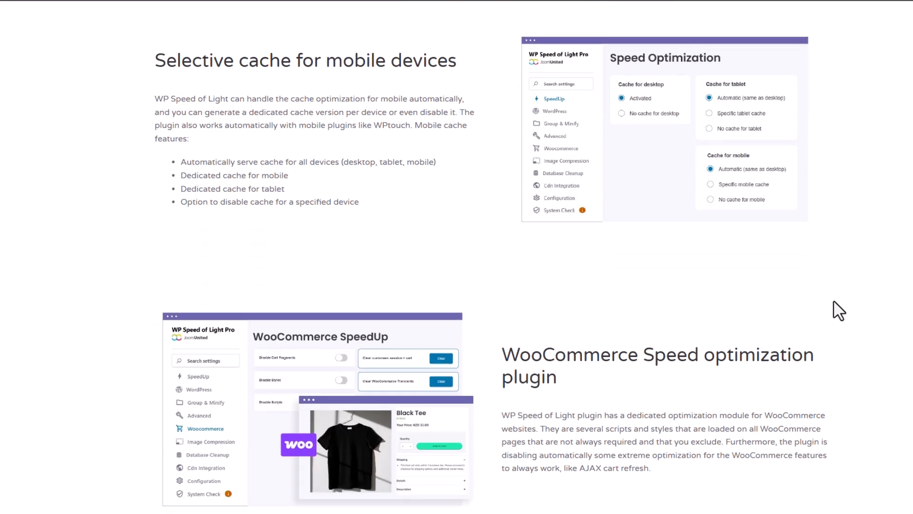
{"action": "scroll", "coordinate": [838, 310], "scroll_direction": "down", "scroll_amount": 10}
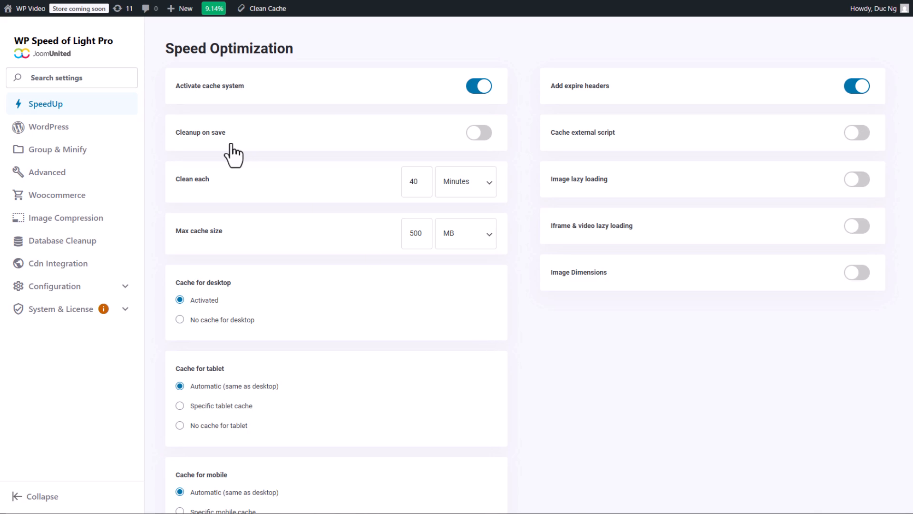
Step: Examine the cache activation, cleanup interval, maximum size and desktop, tablet and mobile cache settings on the plugin's Speed Optimization page
{"action": "mouse_move", "coordinate": [212, 83]}
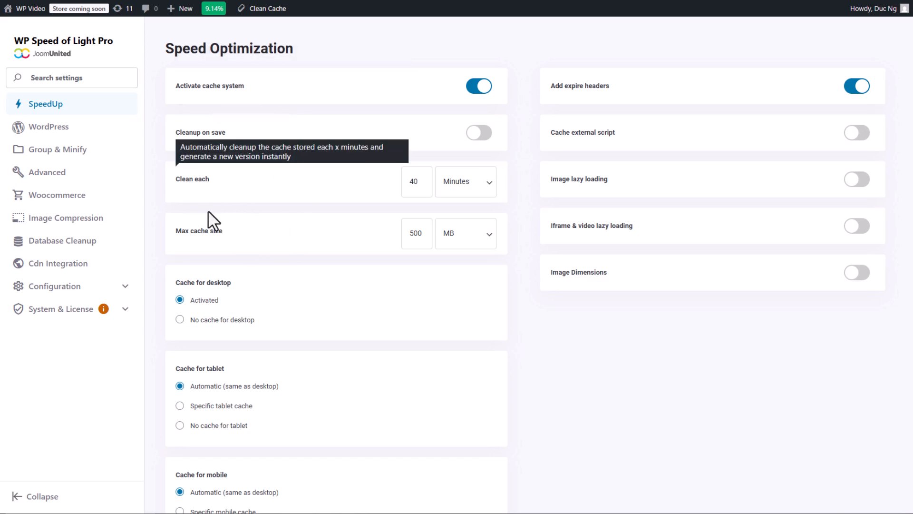
{"action": "mouse_move", "coordinate": [207, 238]}
{"action": "scroll", "coordinate": [302, 280], "scroll_direction": "down", "scroll_amount": 2}
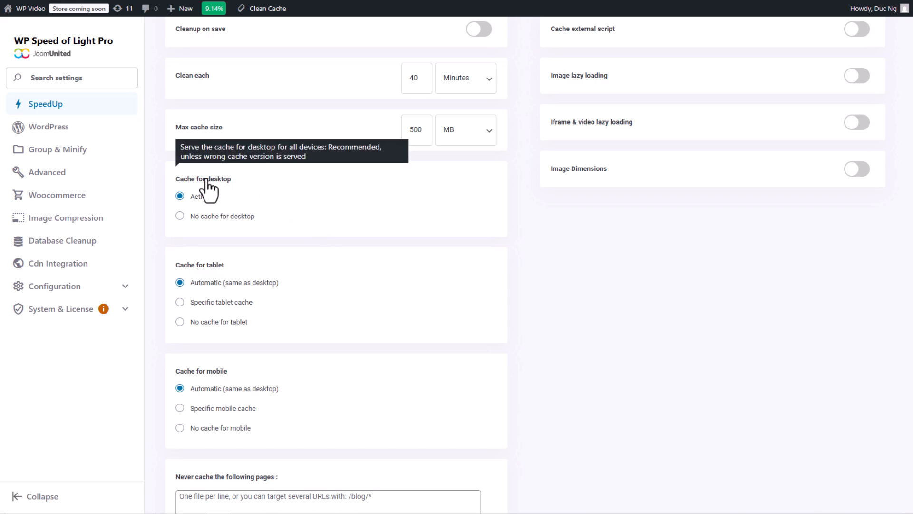
{"action": "mouse_move", "coordinate": [214, 268]}
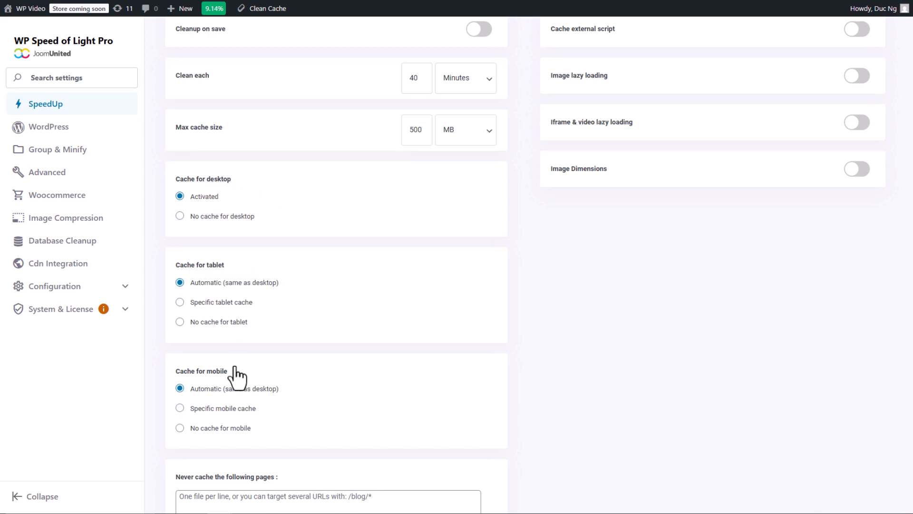
{"action": "mouse_move", "coordinate": [212, 373]}
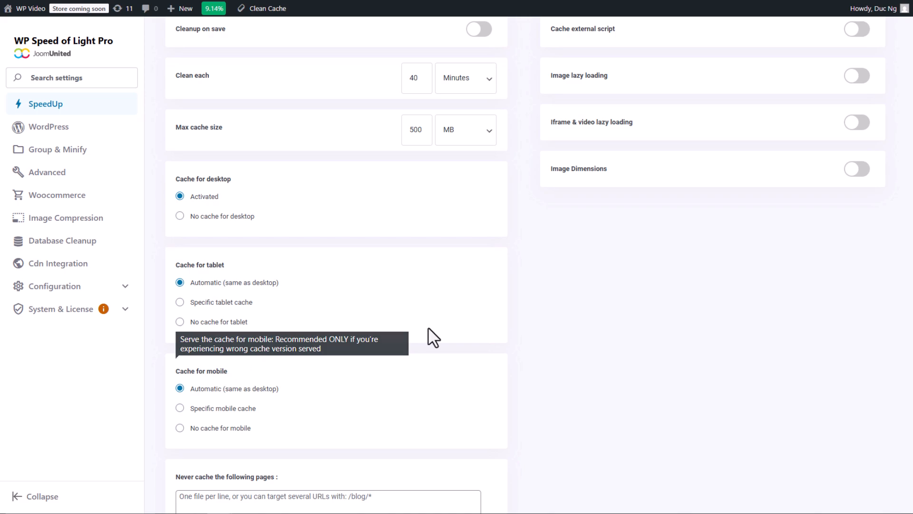
{"action": "scroll", "coordinate": [431, 336], "scroll_direction": "up", "scroll_amount": 1}
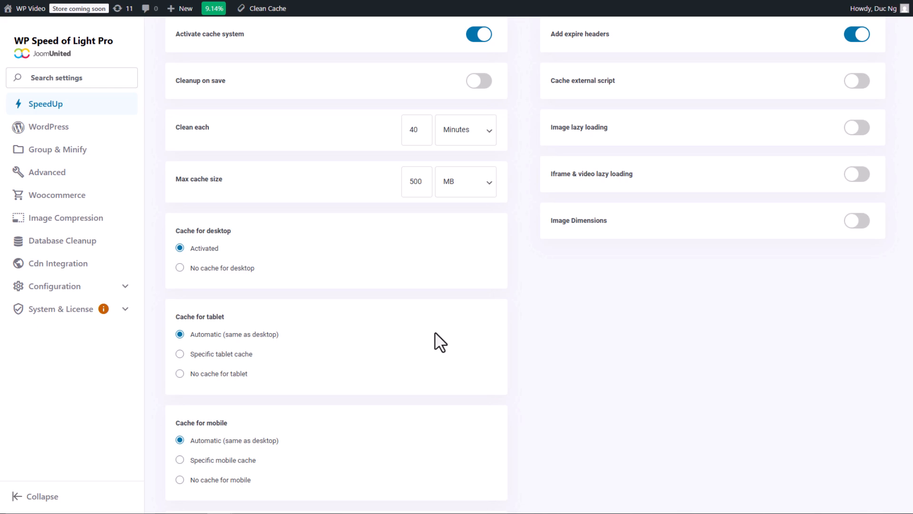
{"action": "scroll", "coordinate": [228, 244], "scroll_direction": "down", "scroll_amount": 1}
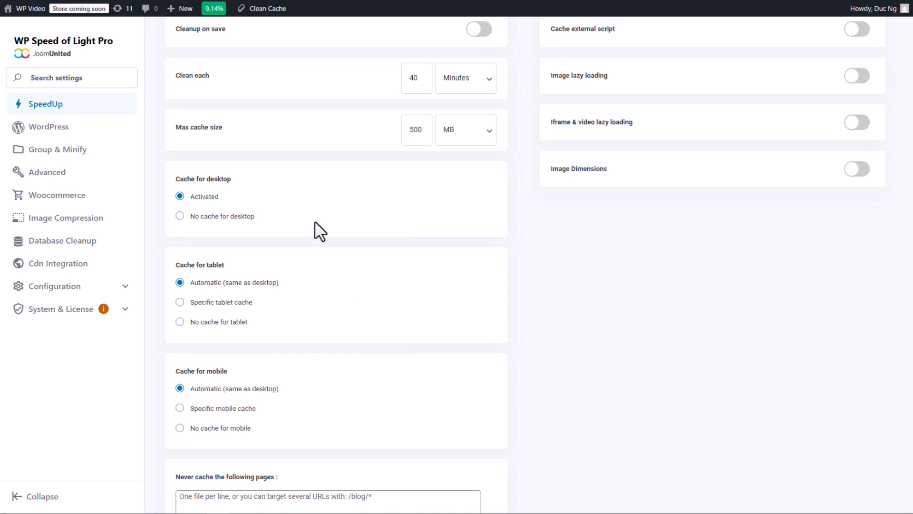
{"action": "mouse_move", "coordinate": [230, 180]}
{"action": "scroll", "coordinate": [499, 261], "scroll_direction": "up", "scroll_amount": 3}
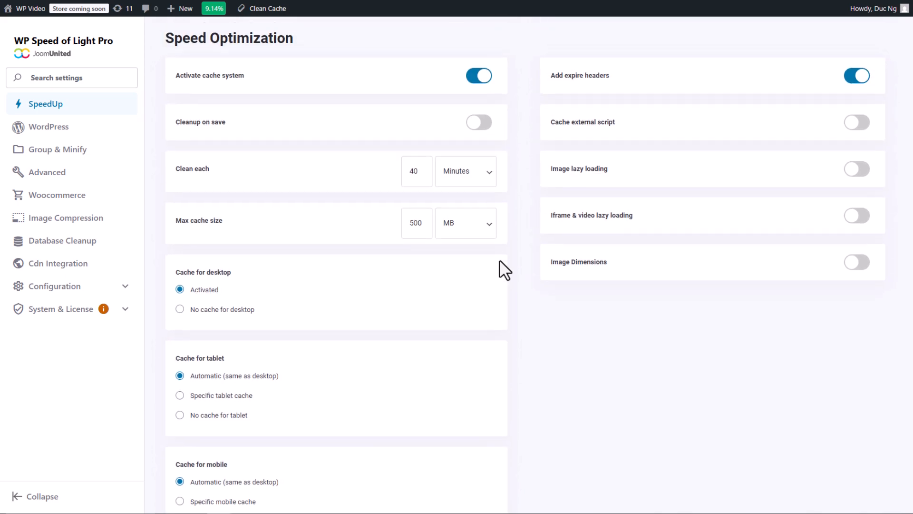
Step: Enable Cache external script in the Speed Optimization settings
{"action": "mouse_move", "coordinate": [596, 91]}
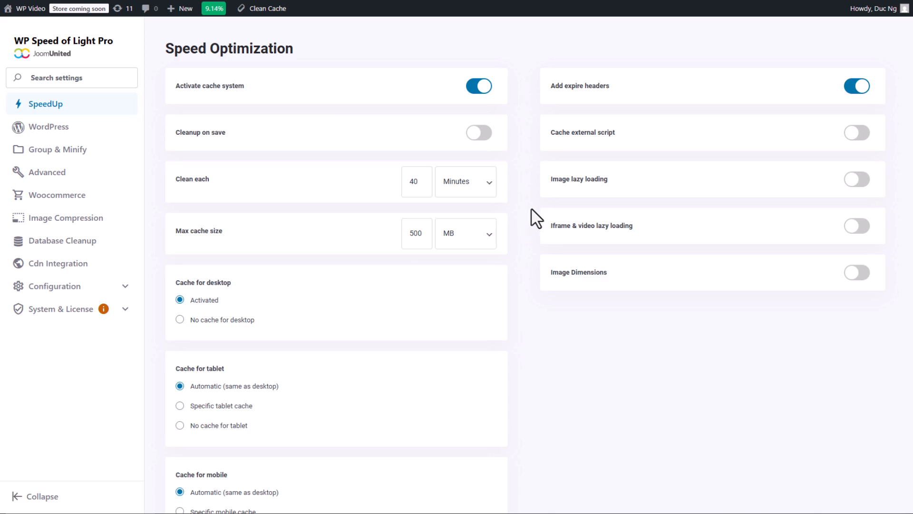
{"action": "mouse_move", "coordinate": [577, 143]}
{"action": "mouse_move", "coordinate": [561, 97]}
{"action": "left_click", "coordinate": [595, 139]}
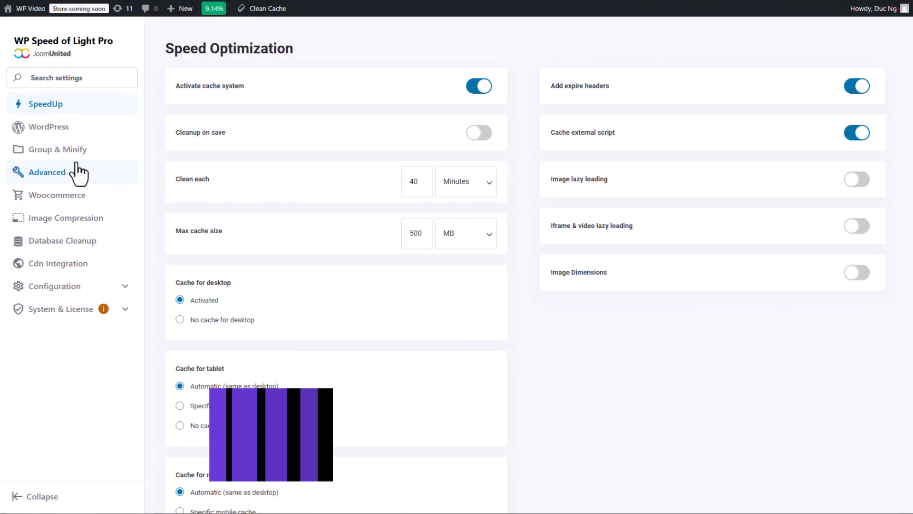
Step: In the WordPress Features settings, enable Disable REST API, Disable RSS feed, Disable Gravatars and Remove Emojis
{"action": "left_click", "coordinate": [78, 172]}
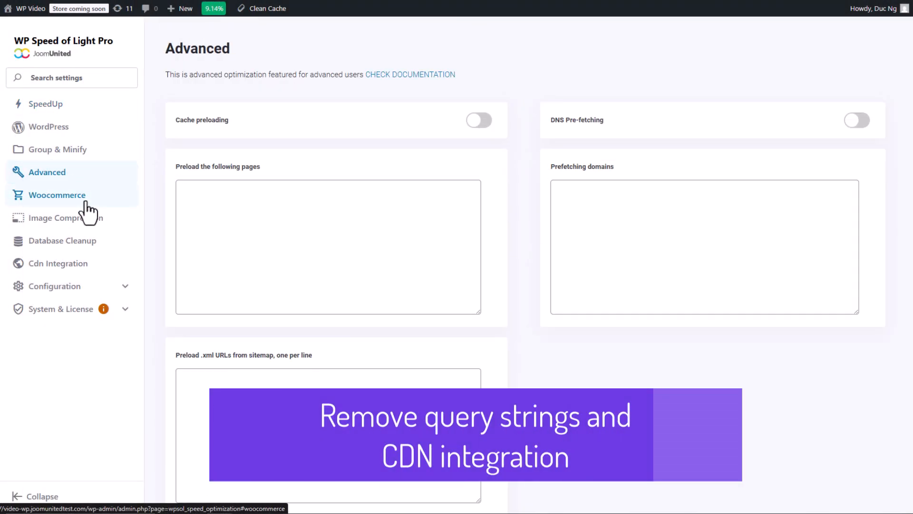
{"action": "left_click", "coordinate": [82, 157]}
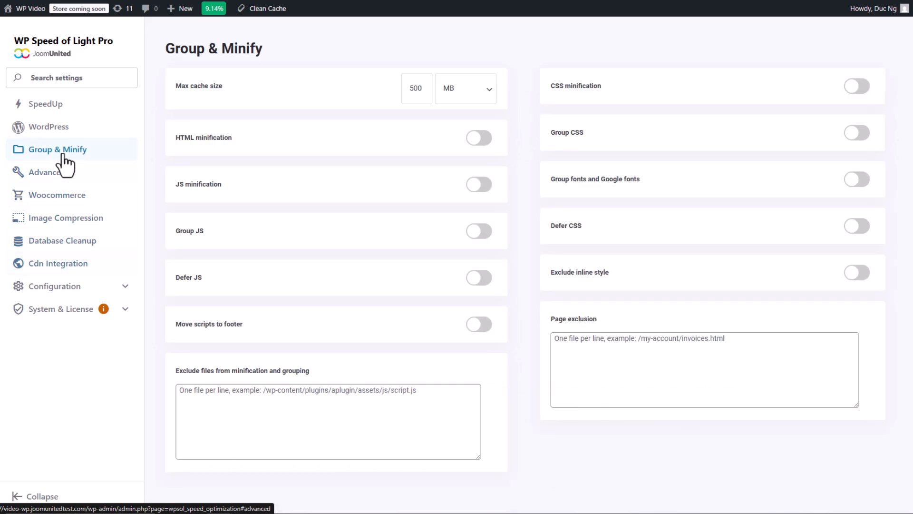
{"action": "left_click", "coordinate": [62, 128]}
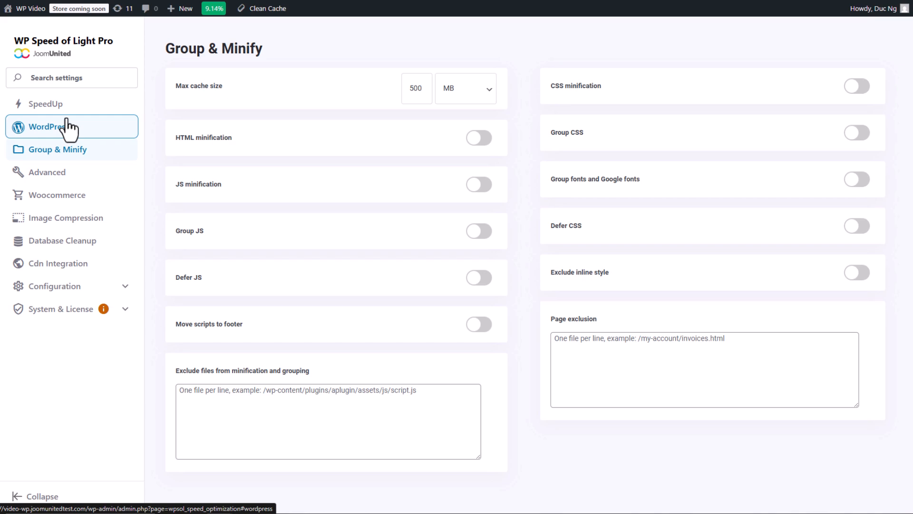
{"action": "left_click", "coordinate": [71, 128]}
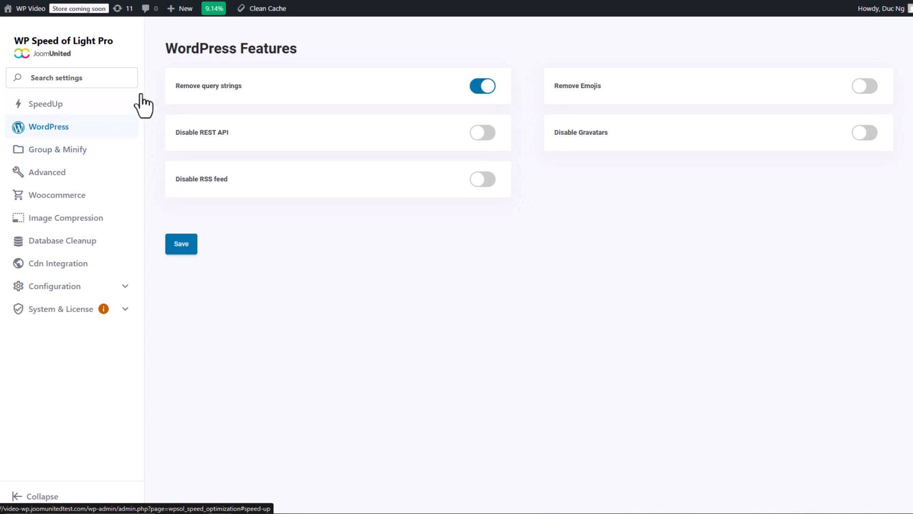
{"action": "mouse_move", "coordinate": [215, 93]}
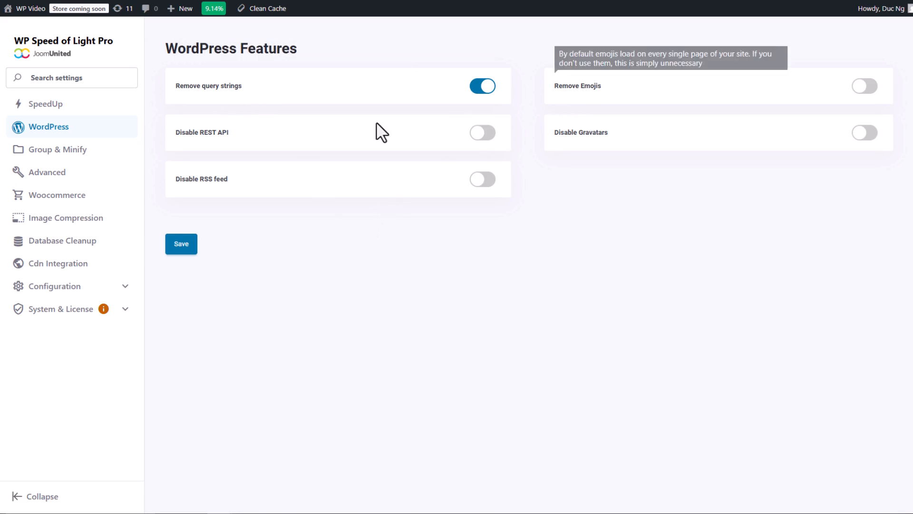
{"action": "mouse_move", "coordinate": [208, 135]}
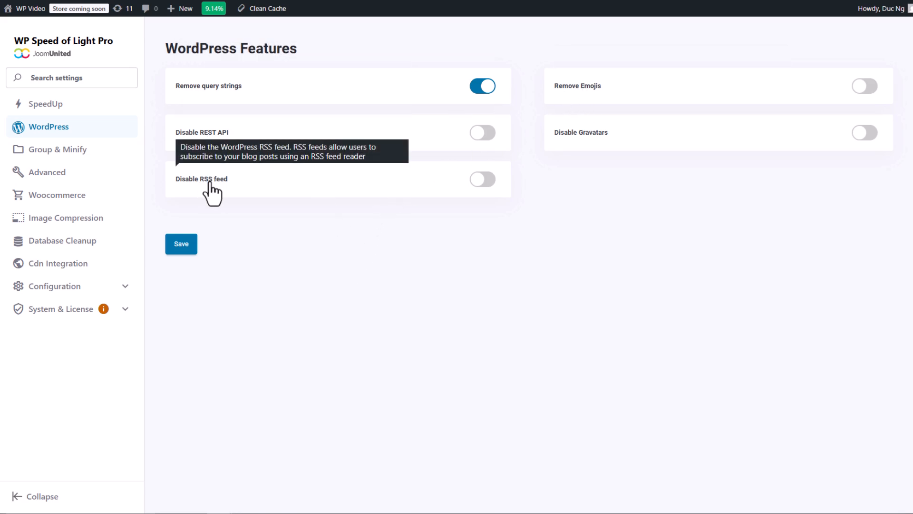
{"action": "mouse_move", "coordinate": [592, 125]}
{"action": "left_click", "coordinate": [209, 145]}
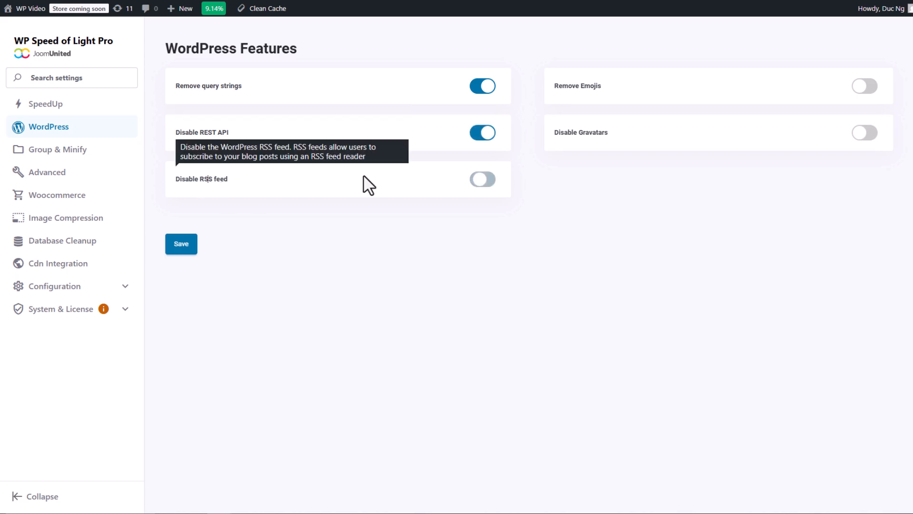
{"action": "left_click", "coordinate": [366, 183]}
{"action": "left_click", "coordinate": [573, 134]}
{"action": "left_click", "coordinate": [573, 88]}
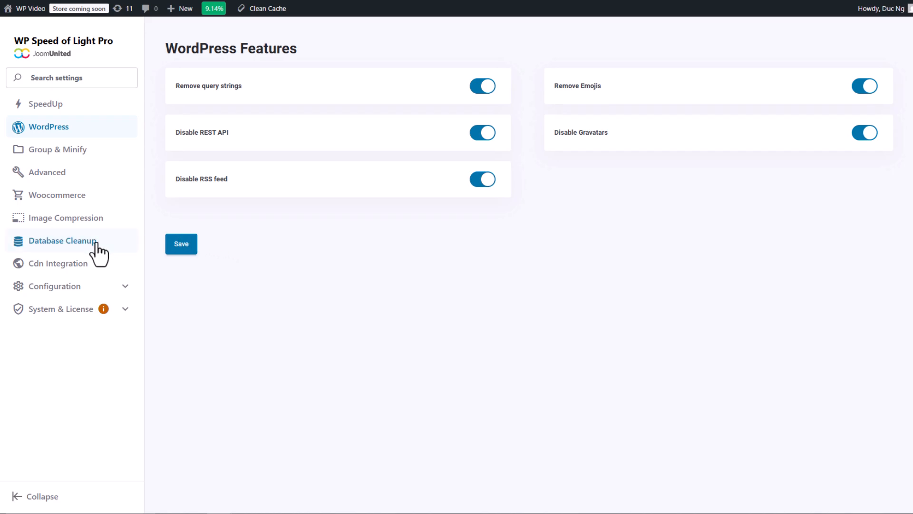
Step: Activate the CDN in the CDN Integration settings and include the Siteground and KeyCDN caches in the cache cleanup
{"action": "left_click", "coordinate": [83, 263]}
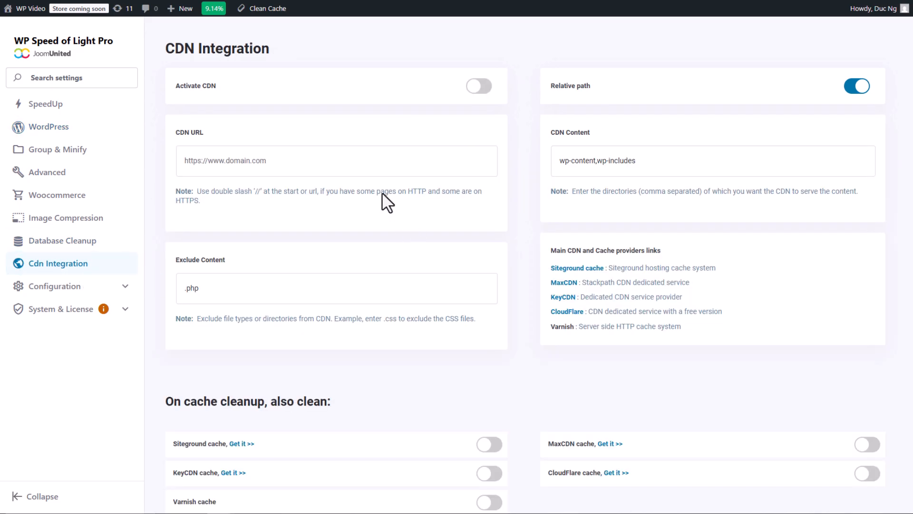
{"action": "left_click", "coordinate": [480, 91]}
{"action": "scroll", "coordinate": [496, 230], "scroll_direction": "down", "scroll_amount": 1}
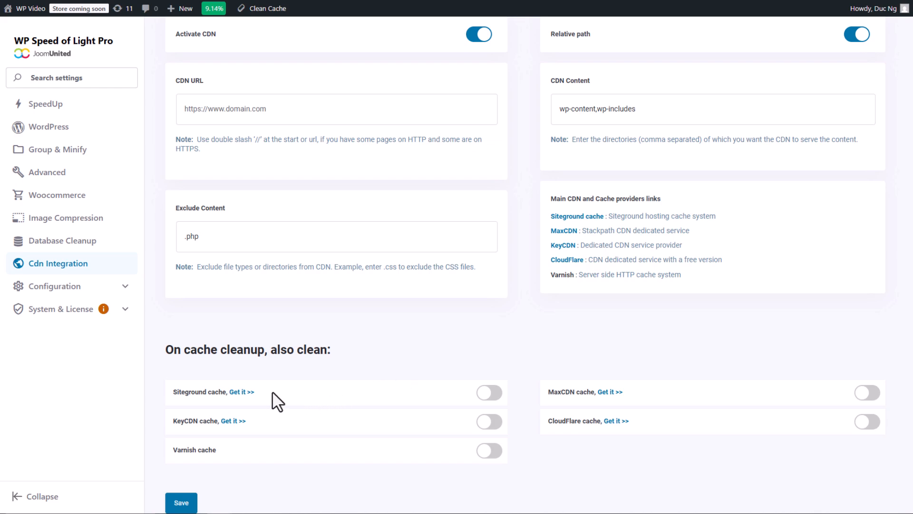
{"action": "left_click", "coordinate": [494, 395]}
{"action": "left_click", "coordinate": [491, 422]}
{"action": "scroll", "coordinate": [519, 402], "scroll_direction": "down", "scroll_amount": 2}
{"action": "scroll", "coordinate": [519, 402], "scroll_direction": "down", "scroll_amount": 1}
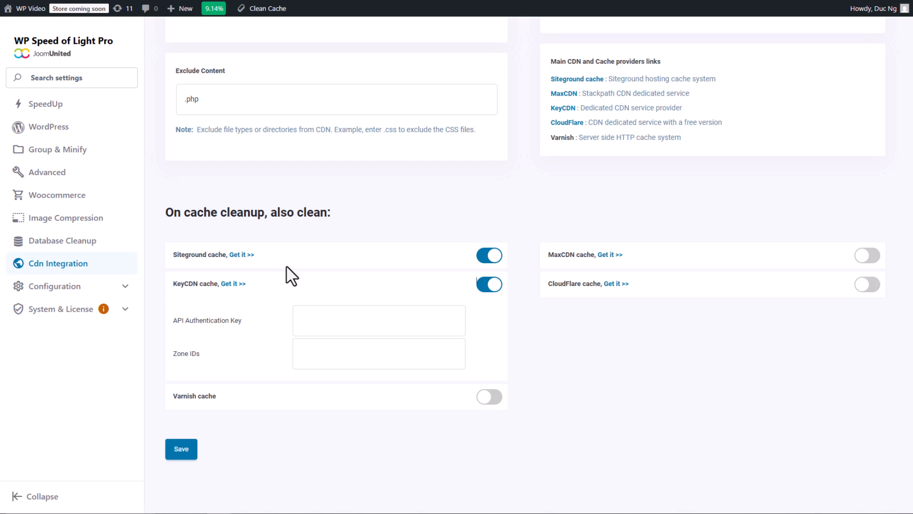
Step: Include the Varnish, MaxCDN and CloudFlare caches in the cache cleanup as well
{"action": "left_click", "coordinate": [490, 398]}
{"action": "left_click", "coordinate": [864, 257]}
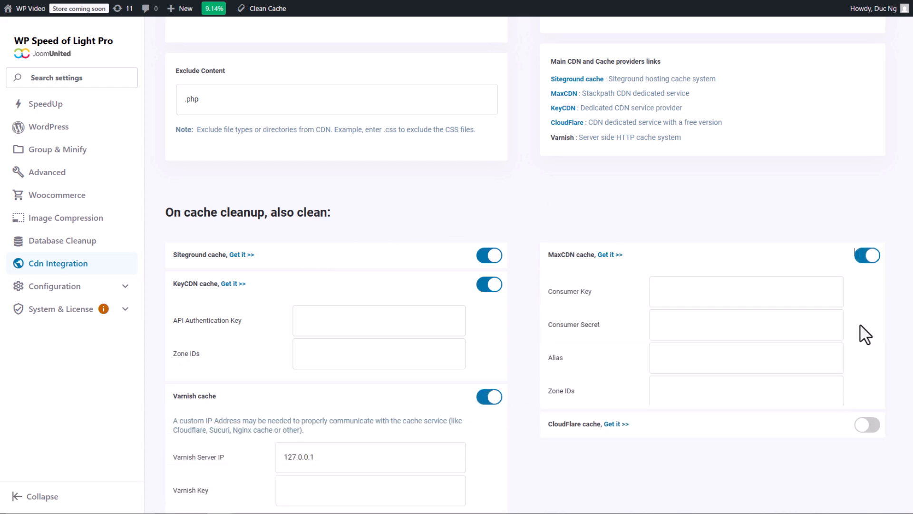
{"action": "left_click", "coordinate": [867, 424]}
{"action": "scroll", "coordinate": [733, 392], "scroll_direction": "down", "scroll_amount": 3}
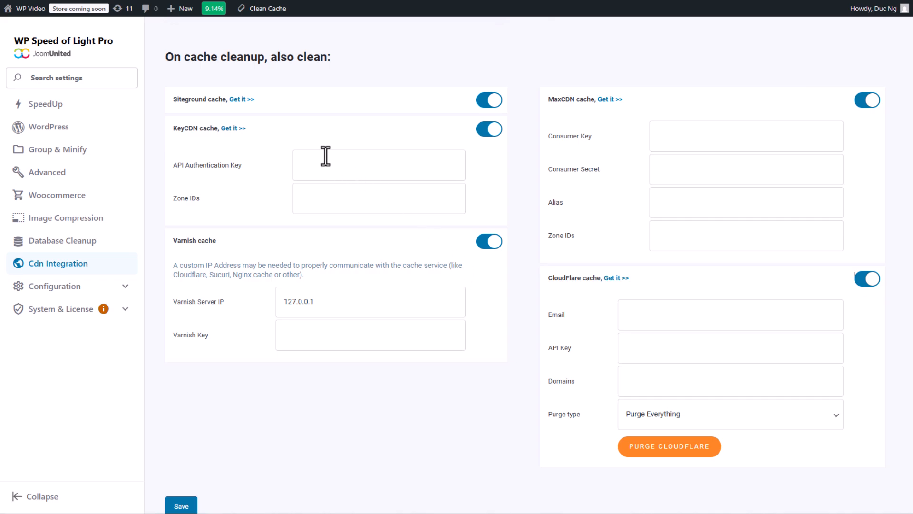
Step: Examine the connection fields of the KeyCDN, Varnish and CloudFlare caches in the CDN Integration settings
{"action": "left_click", "coordinate": [360, 162]}
{"action": "left_click", "coordinate": [322, 195]}
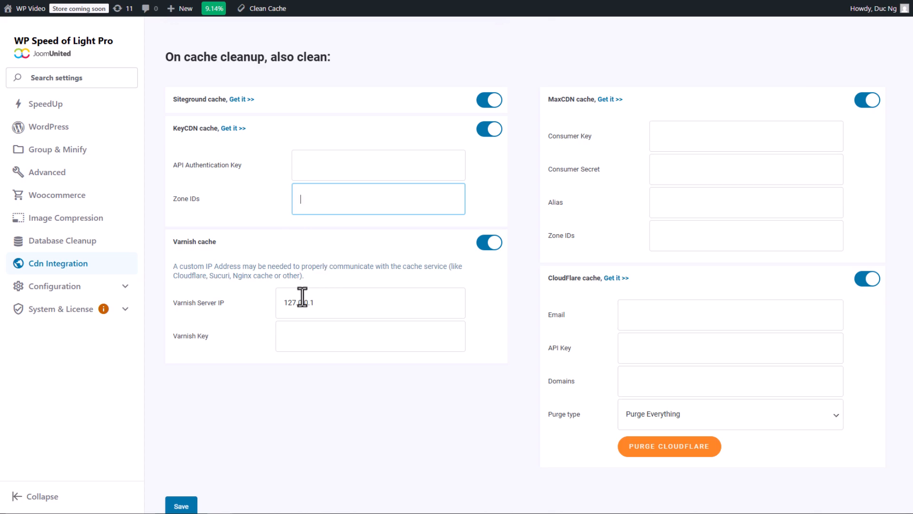
{"action": "mouse_move", "coordinate": [207, 241]}
{"action": "mouse_move", "coordinate": [603, 281]}
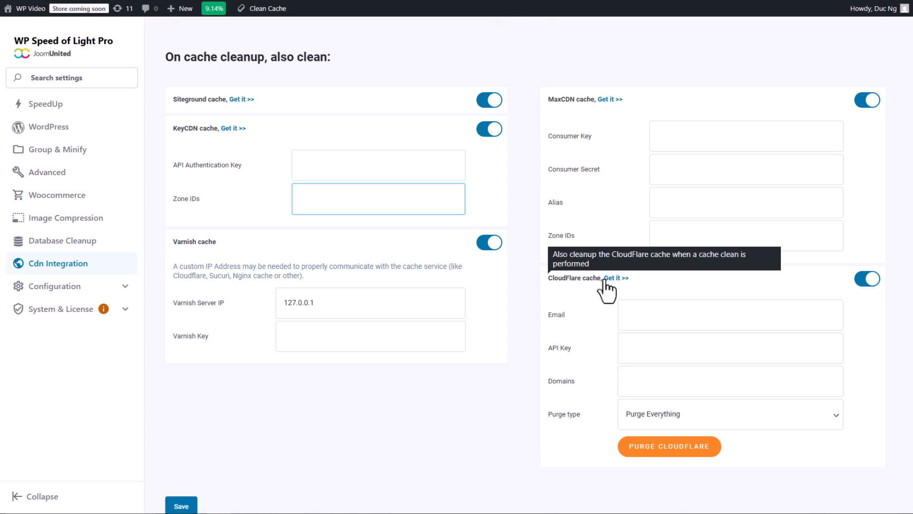
{"action": "left_click", "coordinate": [867, 281]}
{"action": "left_click", "coordinate": [866, 327]}
{"action": "scroll", "coordinate": [761, 390], "scroll_direction": "down", "scroll_amount": 2}
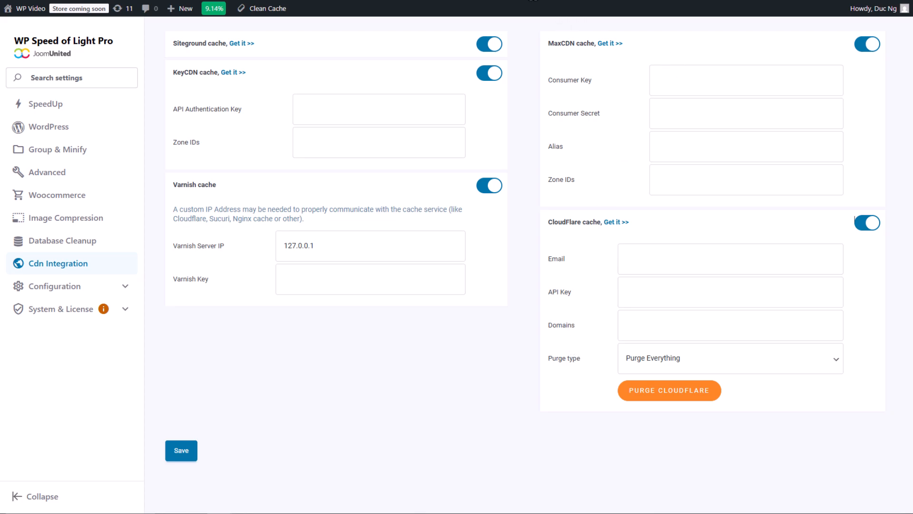
Step: Search the web for "google page speed" in a new browser tab
{"action": "key", "text": "ctrl+t"}
{"action": "type", "text": "goo"}
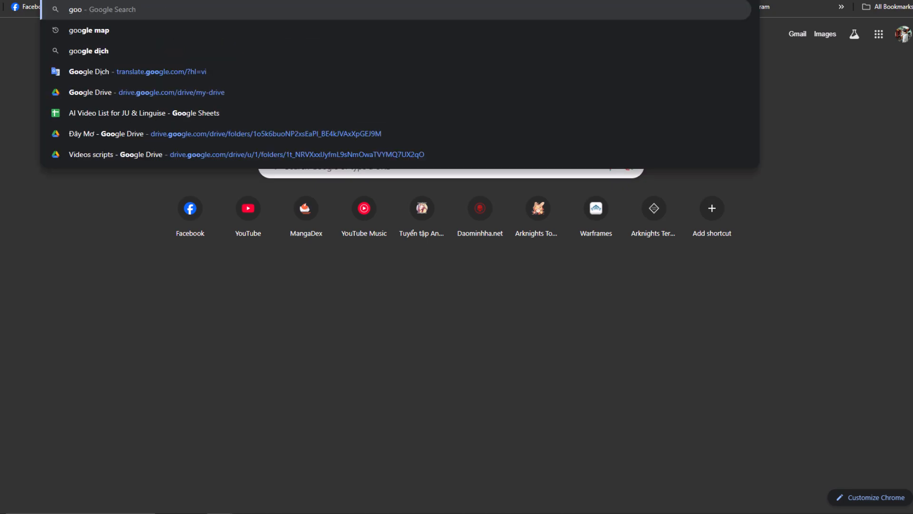
{"action": "type", "text": "gle page speed"}
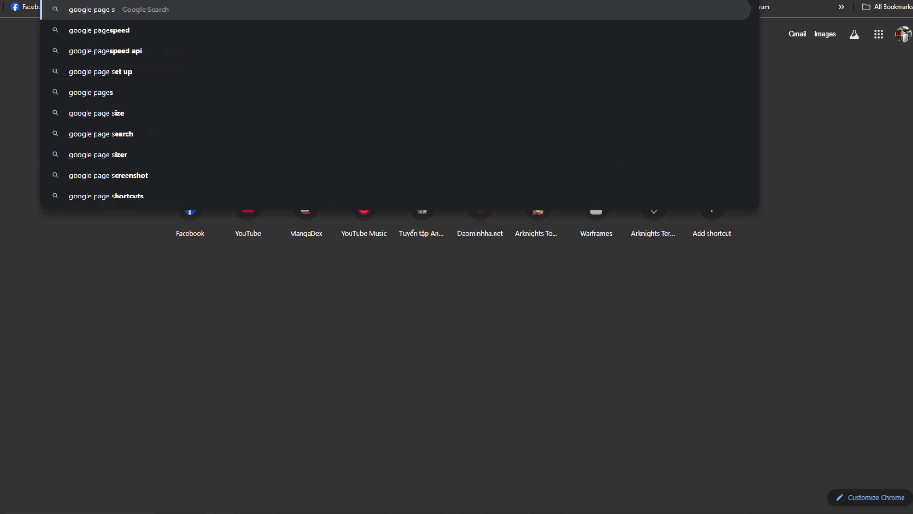
{"action": "key", "text": "Return"}
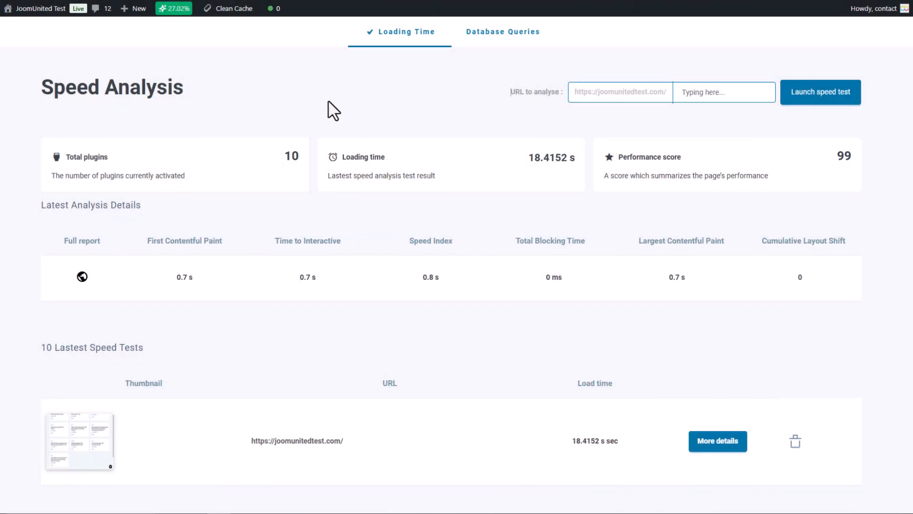
Step: Examine the latest analysis details and the full report link in Speed Analysis, and open more details of the listed speed test
{"action": "mouse_move", "coordinate": [52, 399]}
{"action": "mouse_move", "coordinate": [0, 407]}
{"action": "scroll", "coordinate": [638, 369], "scroll_direction": "down", "scroll_amount": 1}
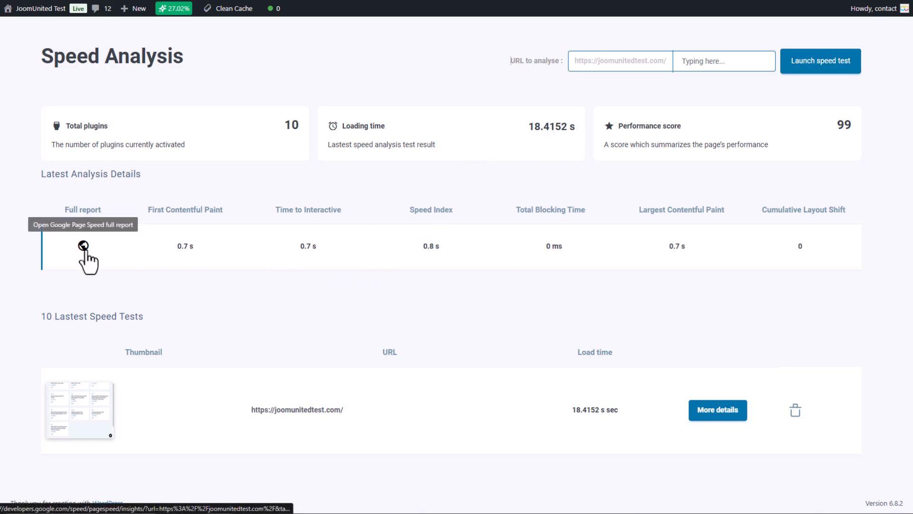
{"action": "left_click", "coordinate": [718, 422]}
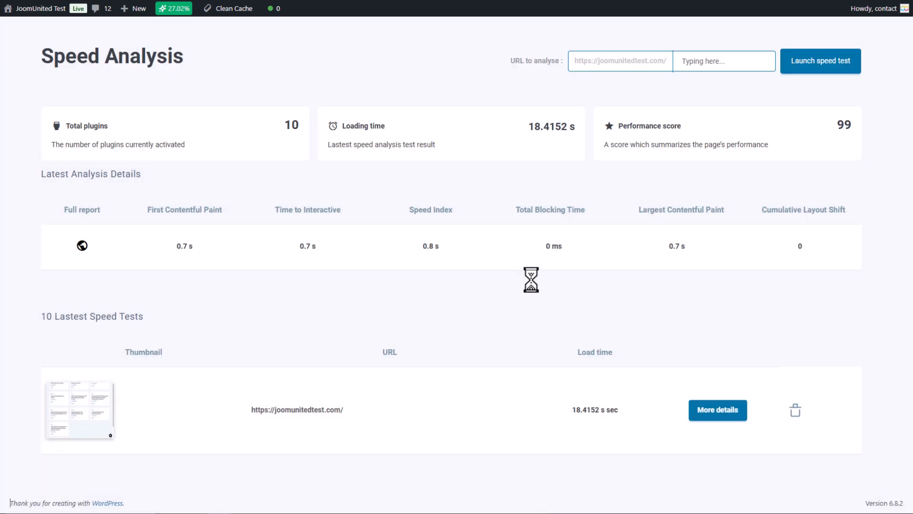
Step: Launch a Database Queries analysis of the site and view its results
{"action": "left_click", "coordinate": [496, 47]}
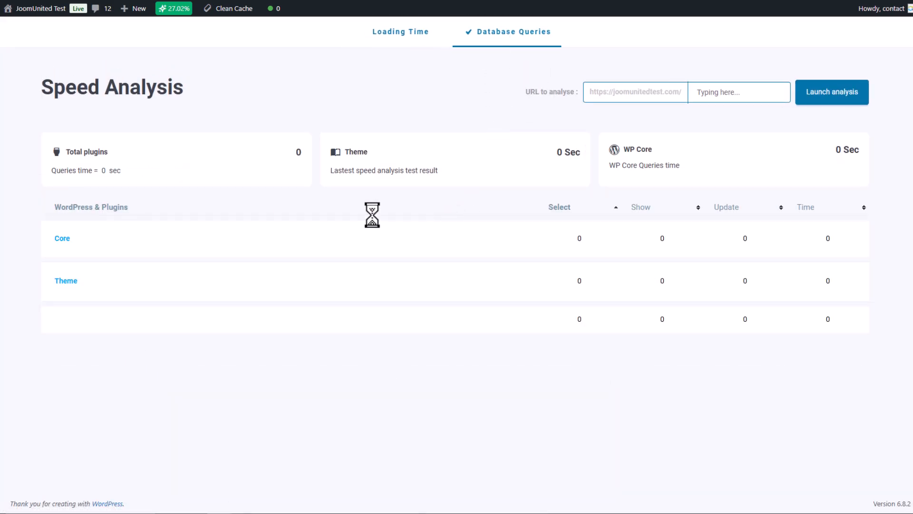
{"action": "left_click", "coordinate": [830, 95]}
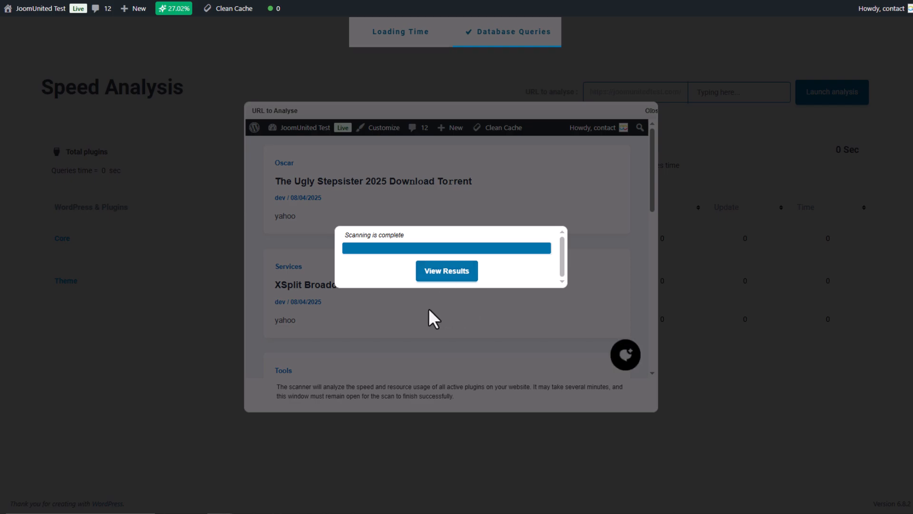
{"action": "left_click", "coordinate": [433, 275]}
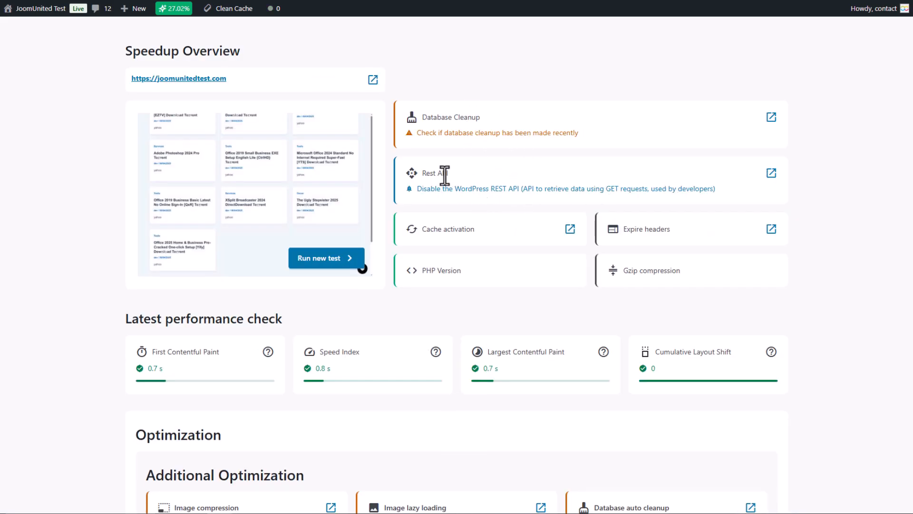
Step: Review the Speedup Overview checks and optimization suggestions, and open the loading time analysis for running a new test
{"action": "scroll", "coordinate": [477, 211], "scroll_direction": "down", "scroll_amount": 3}
{"action": "scroll", "coordinate": [476, 207], "scroll_direction": "down", "scroll_amount": 2}
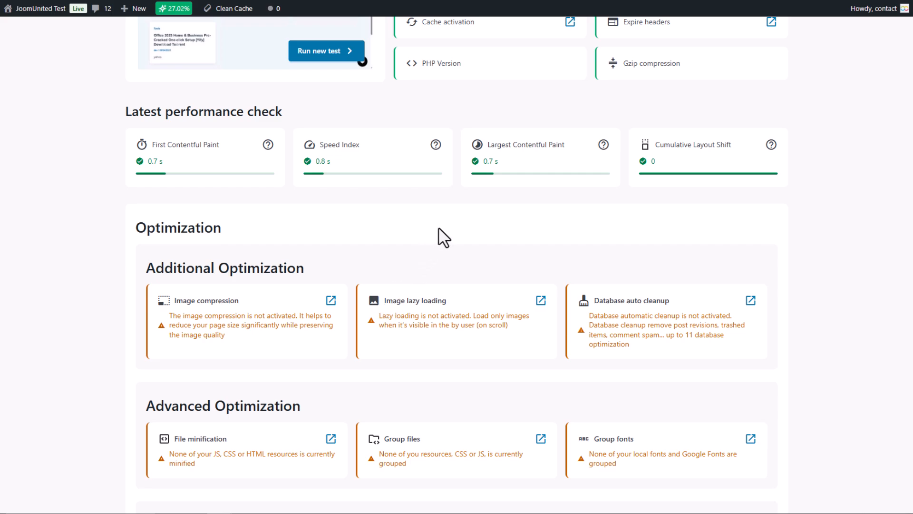
{"action": "scroll", "coordinate": [440, 236], "scroll_direction": "up", "scroll_amount": 5}
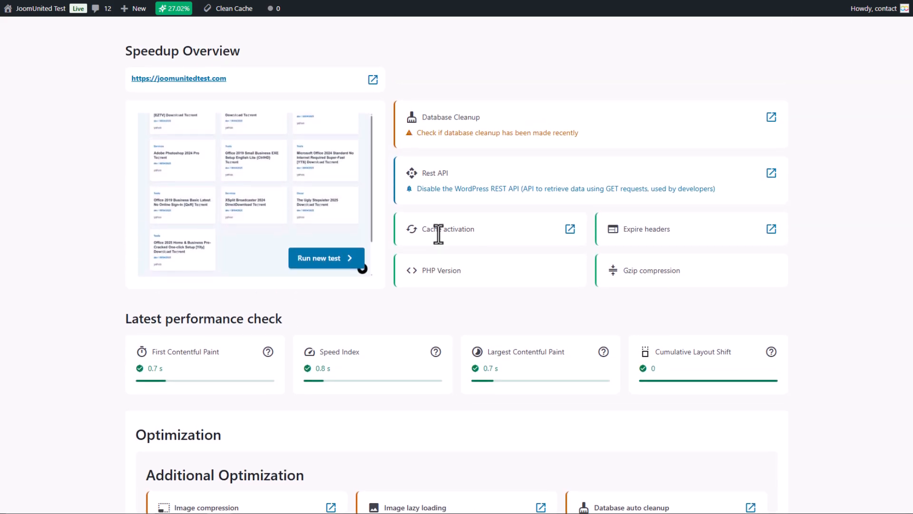
{"action": "left_click", "coordinate": [328, 267]}
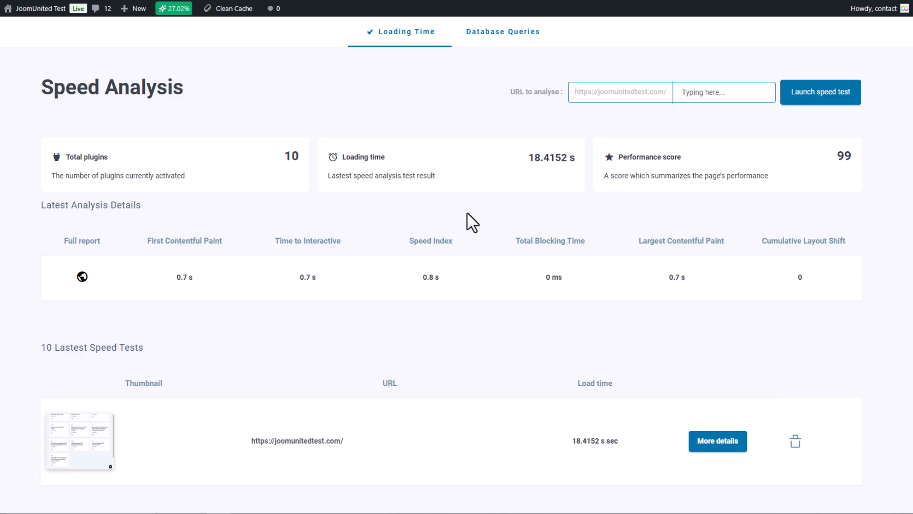
{"action": "scroll", "coordinate": [466, 213], "scroll_direction": "down", "scroll_amount": 1}
{"action": "scroll", "coordinate": [465, 285], "scroll_direction": "up", "scroll_amount": 1}
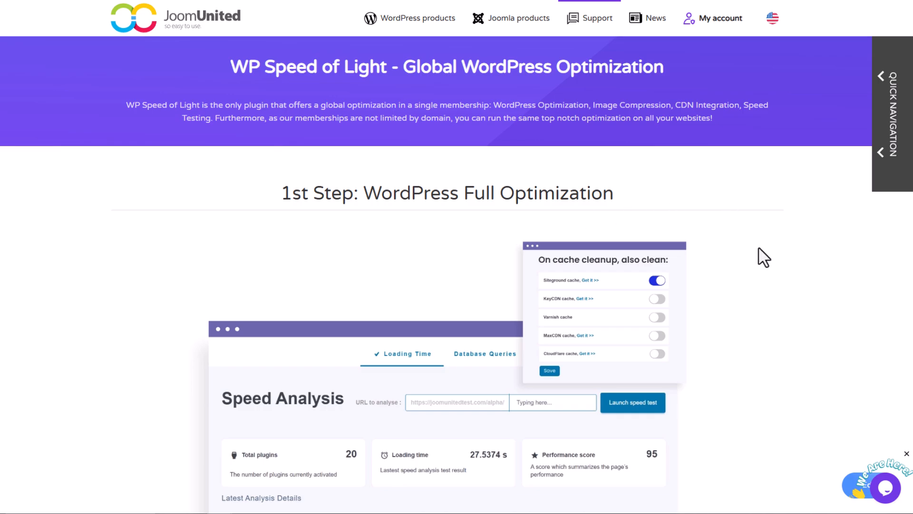
Step: Examine the optimization steps and prices on the WP Speed of Light product page of the JoomUnited website
{"action": "scroll", "coordinate": [756, 200], "scroll_direction": "down", "scroll_amount": 10}
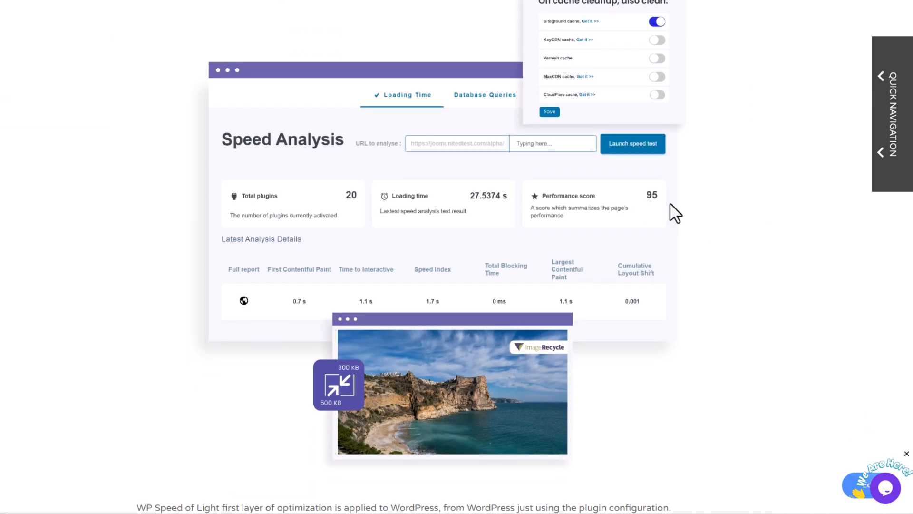
{"action": "scroll", "coordinate": [761, 237], "scroll_direction": "down", "scroll_amount": 3}
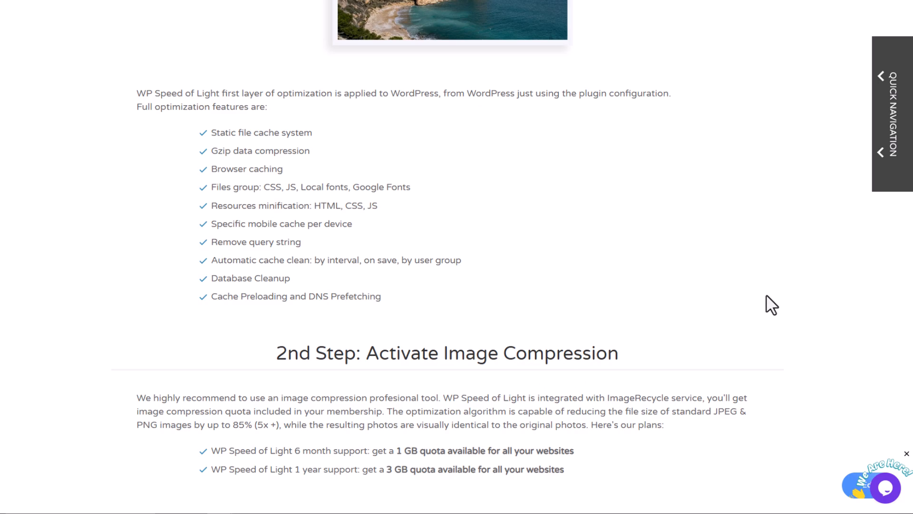
{"action": "scroll", "coordinate": [766, 305], "scroll_direction": "down", "scroll_amount": 6}
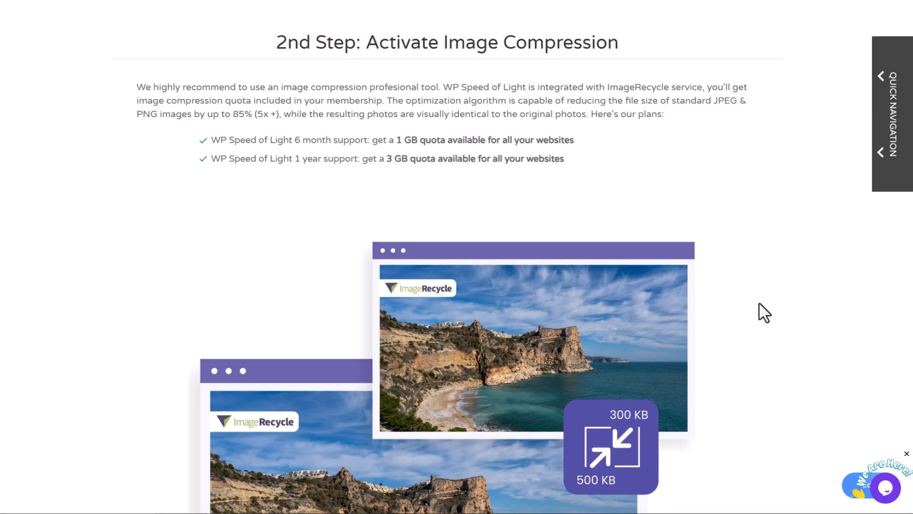
{"action": "scroll", "coordinate": [764, 313], "scroll_direction": "down", "scroll_amount": 10}
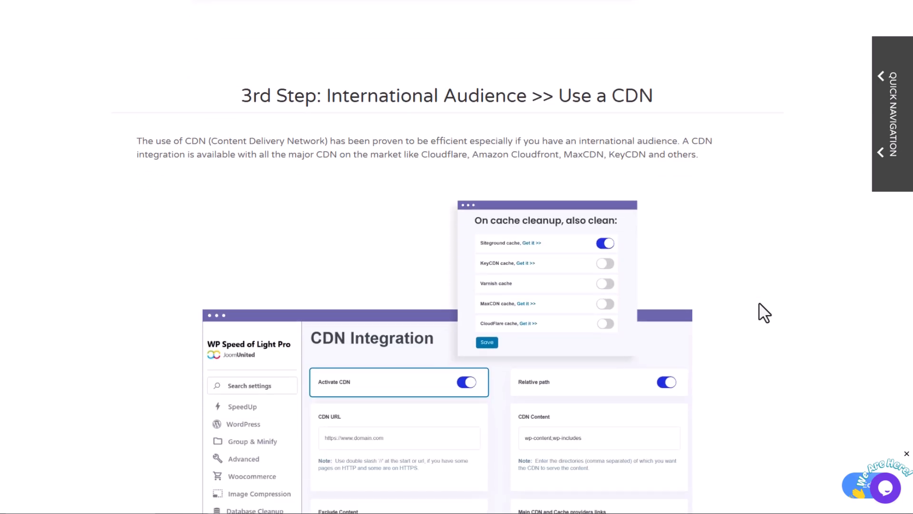
{"action": "scroll", "coordinate": [740, 321], "scroll_direction": "down", "scroll_amount": 12}
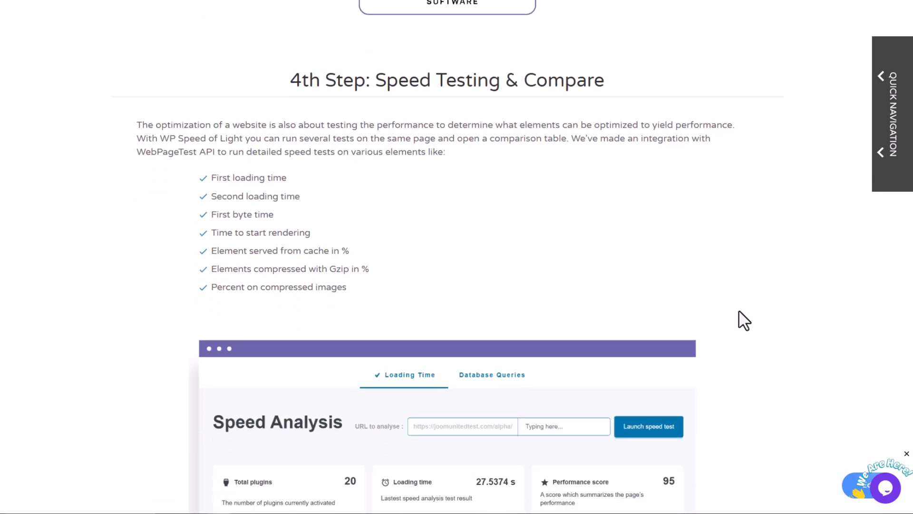
{"action": "scroll", "coordinate": [575, 220], "scroll_direction": "down", "scroll_amount": 10}
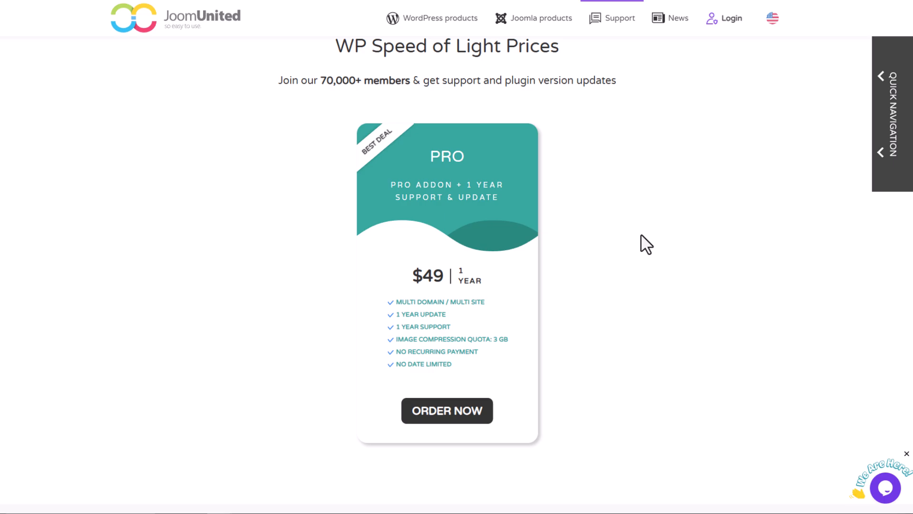